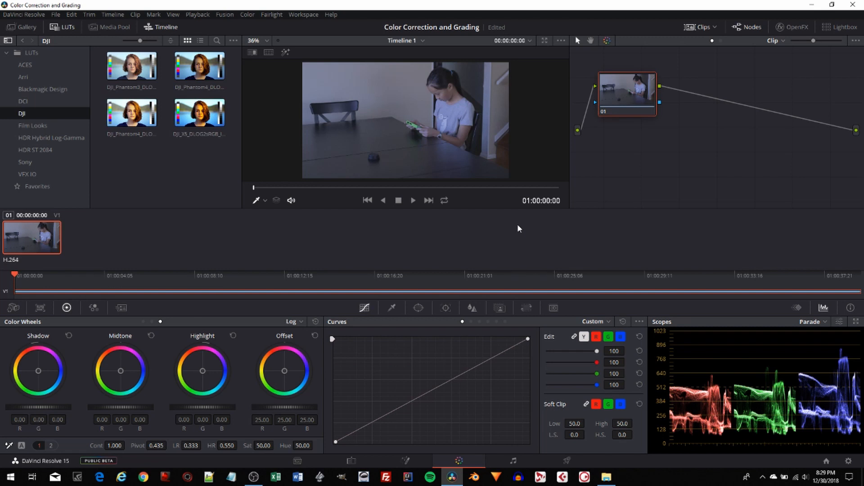
Scrub through the clip to review the uncorrected footage against the parade scope, and return to the first frame.
{"action": "left_click_drag", "start_coordinate": [254, 187], "coordinate": [366, 201]}
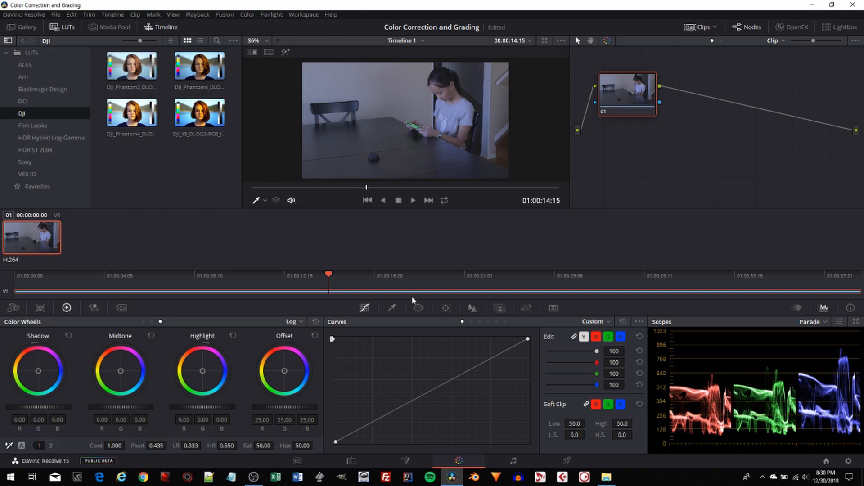
{"action": "left_click_drag", "start_coordinate": [366, 191], "coordinate": [404, 193]}
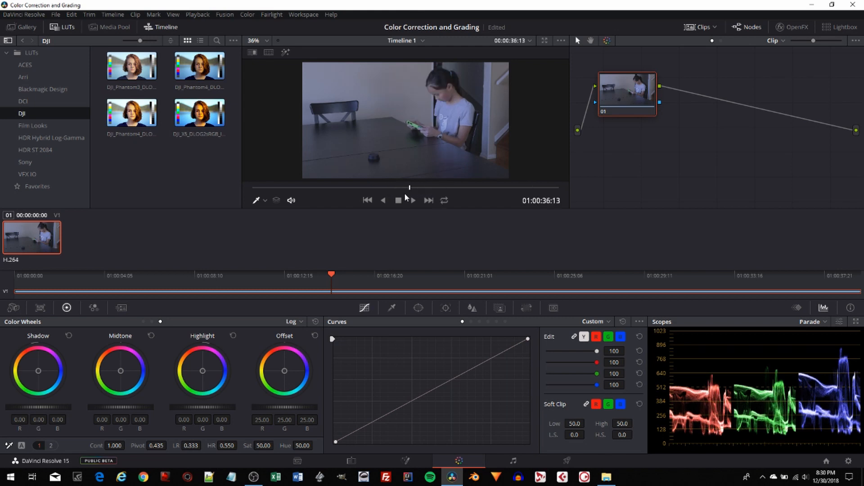
{"action": "key", "text": "Home"}
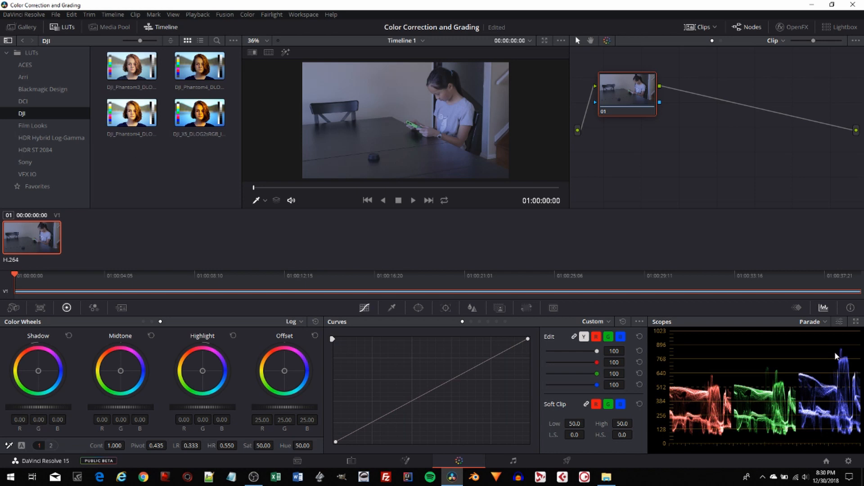
{"action": "left_click", "coordinate": [267, 188]}
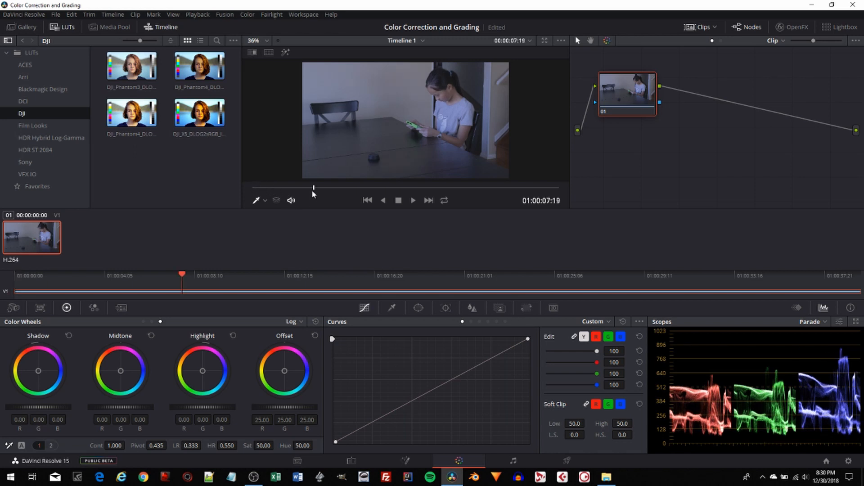
{"action": "left_click_drag", "start_coordinate": [315, 189], "coordinate": [525, 193]}
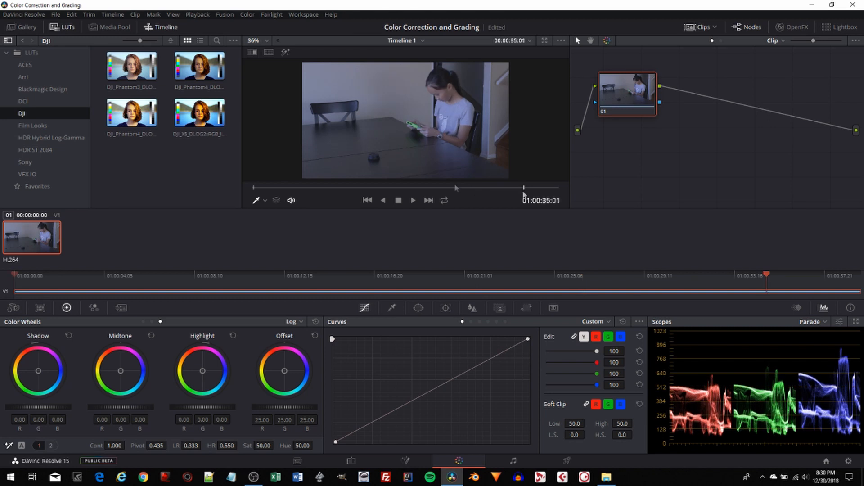
{"action": "key", "text": "Home"}
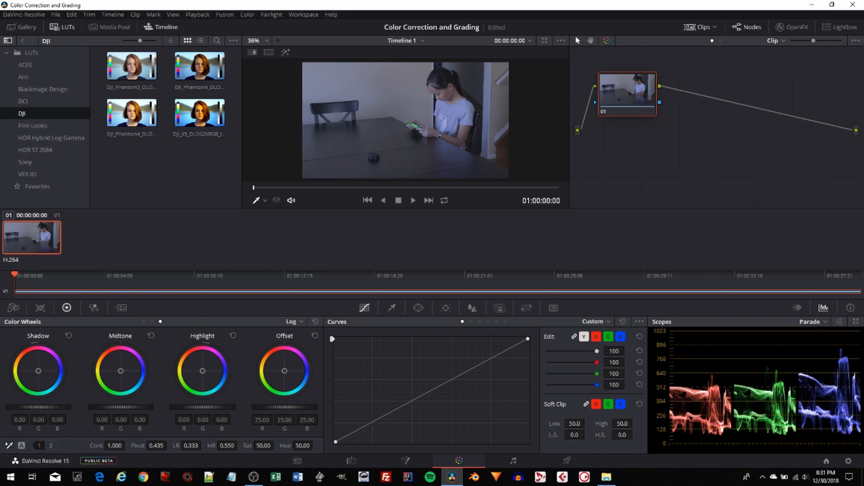
White-balance node 01 by sampling the girl's white shirt, and compare the result with the node disabled and enabled.
{"action": "left_click", "coordinate": [19, 445]}
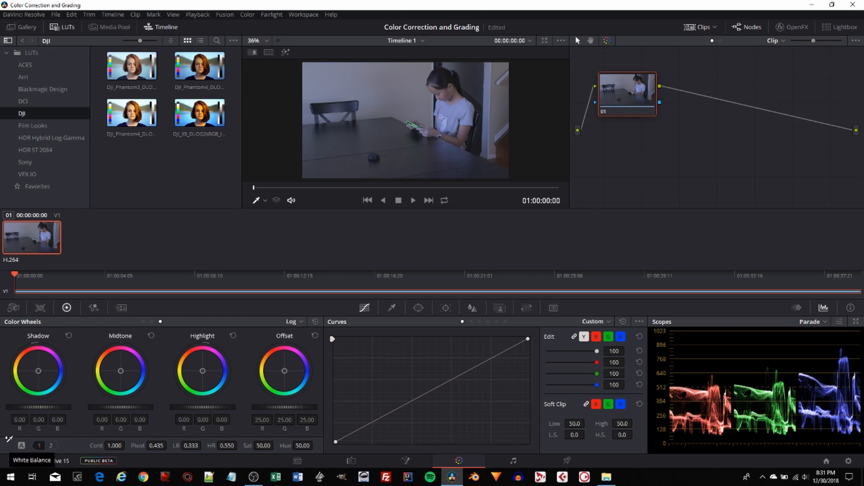
{"action": "left_click", "coordinate": [448, 118]}
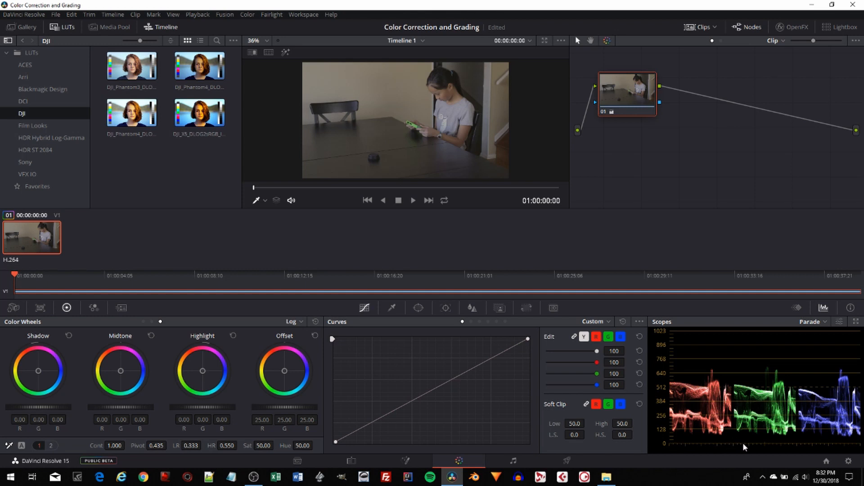
{"action": "scroll", "coordinate": [677, 333], "scroll_direction": "up", "scroll_amount": 2}
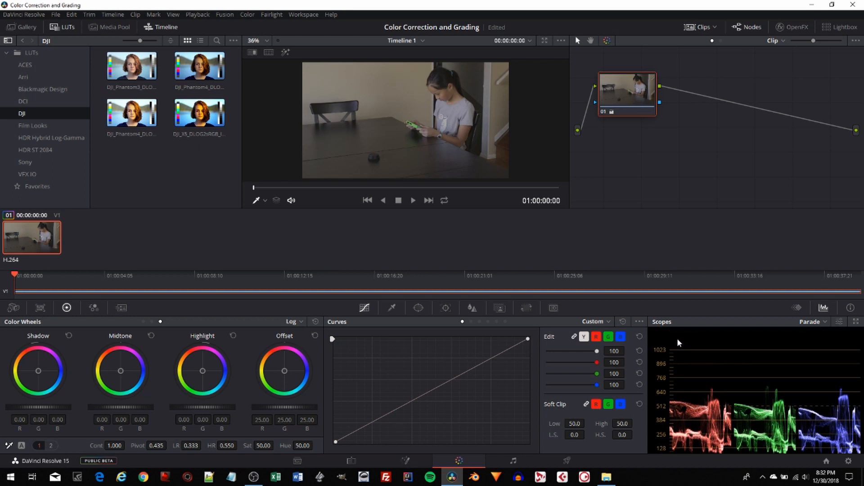
{"action": "scroll", "coordinate": [711, 360], "scroll_direction": "down", "scroll_amount": 2}
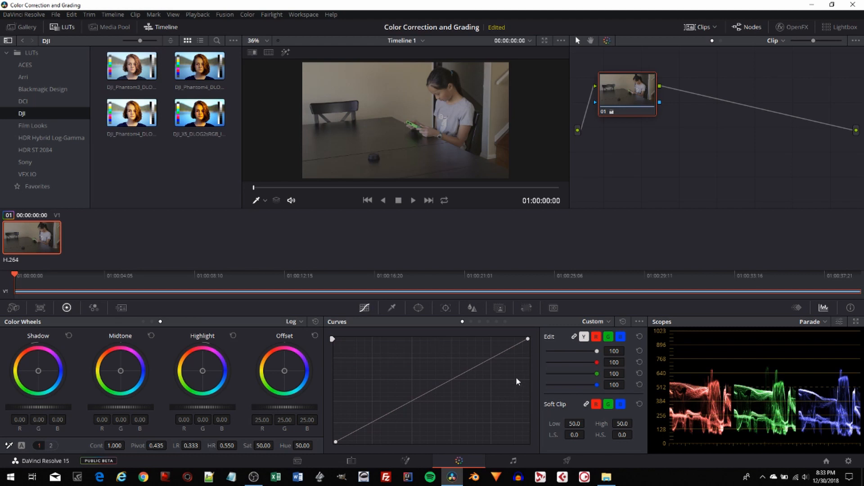
{"action": "left_click", "coordinate": [603, 111]}
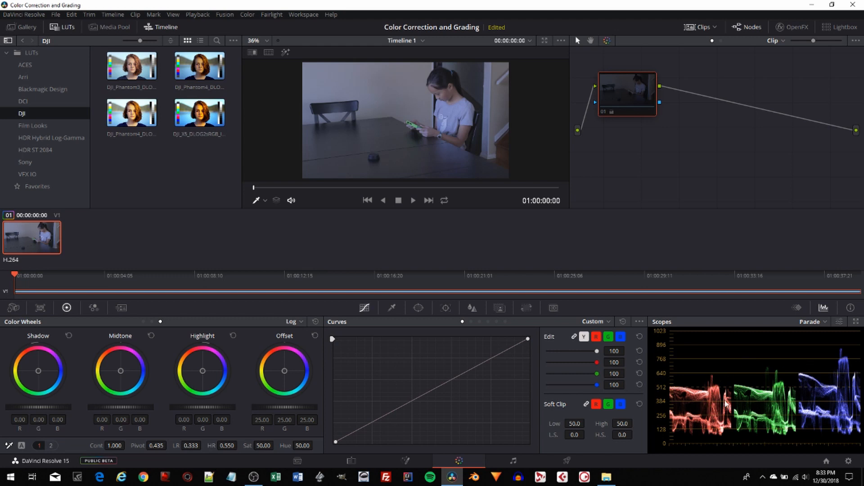
{"action": "left_click", "coordinate": [605, 113]}
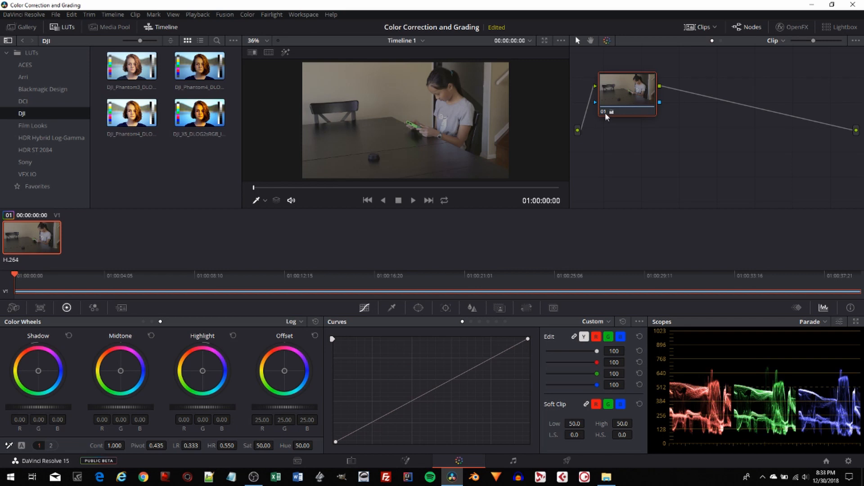
Add a serial node after node 01.
{"action": "right_click", "coordinate": [622, 109]}
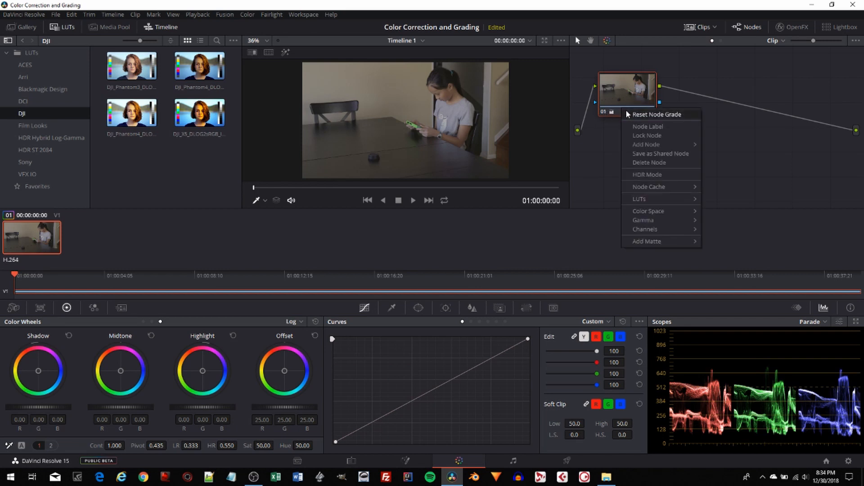
{"action": "mouse_move", "coordinate": [645, 145]}
{"action": "left_click", "coordinate": [732, 146]}
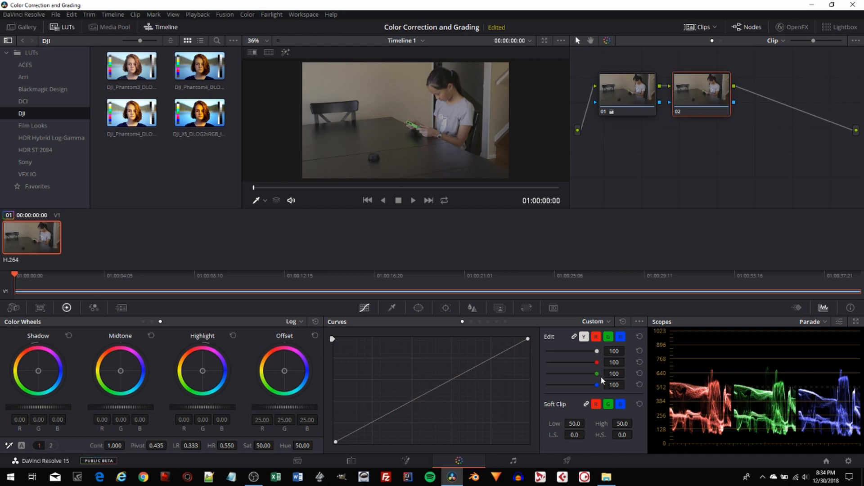
View the red, green and luma curves of node 02 individually and relink all channels.
{"action": "left_click", "coordinate": [527, 340]}
{"action": "left_click", "coordinate": [597, 337]}
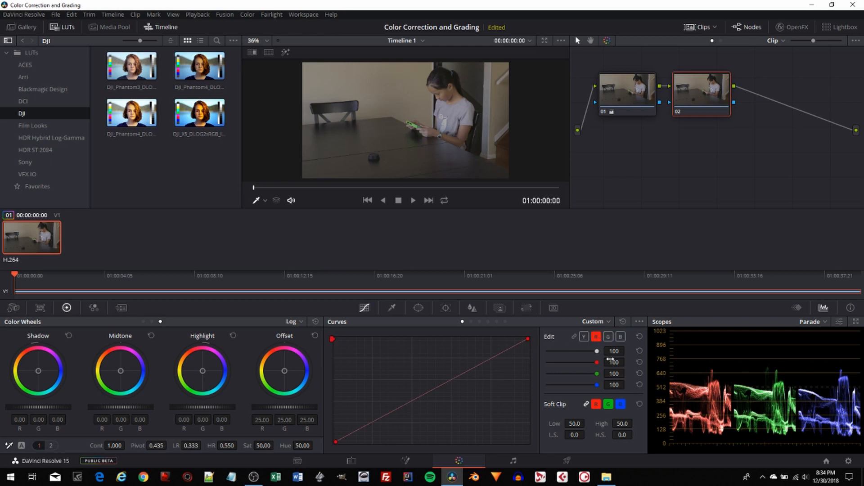
{"action": "left_click", "coordinate": [609, 337]}
{"action": "left_click", "coordinate": [585, 338]}
{"action": "left_click", "coordinate": [596, 338]}
{"action": "left_click", "coordinate": [609, 338]}
{"action": "left_click", "coordinate": [585, 338]}
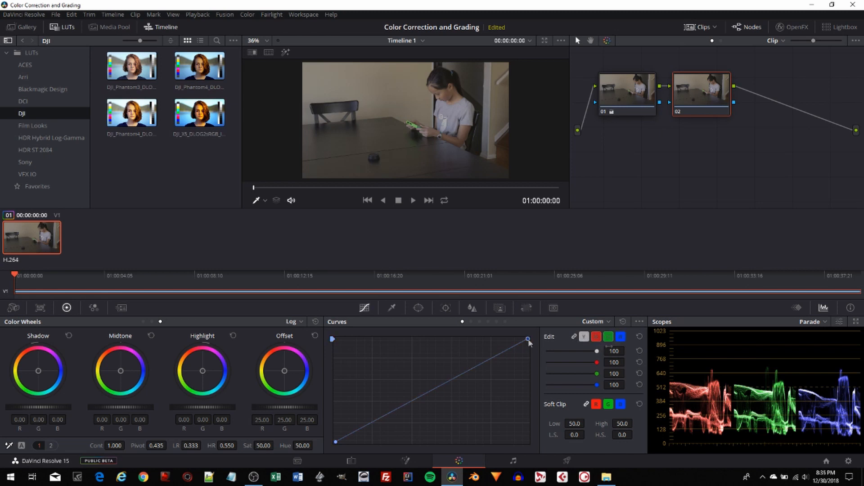
Move the white point of node 02's linked curve inward to about two-thirds of the graph's width.
{"action": "left_click_drag", "start_coordinate": [528, 338], "coordinate": [468, 333]}
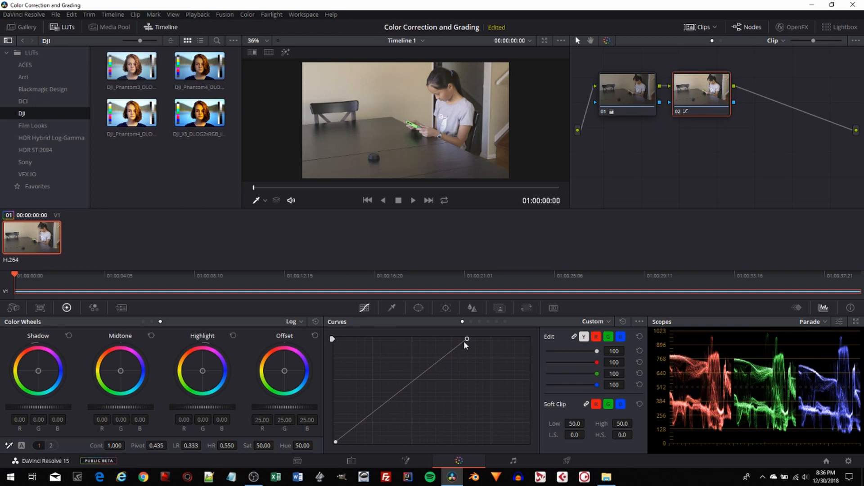
{"action": "left_click_drag", "start_coordinate": [467, 339], "coordinate": [432, 339]}
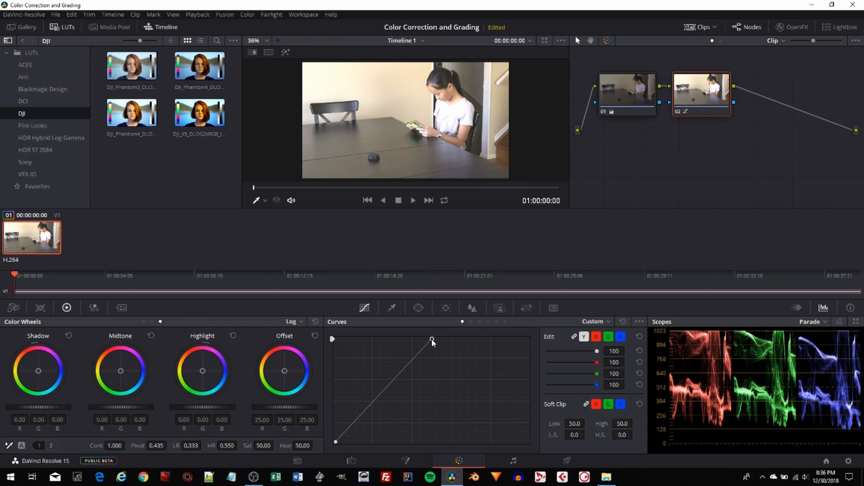
{"action": "left_click_drag", "start_coordinate": [431, 338], "coordinate": [436, 338]}
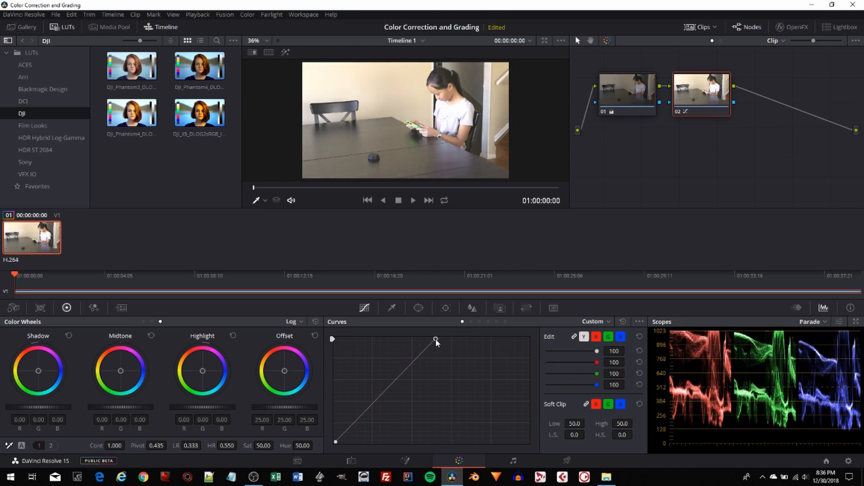
{"action": "left_click_drag", "start_coordinate": [436, 339], "coordinate": [467, 338]}
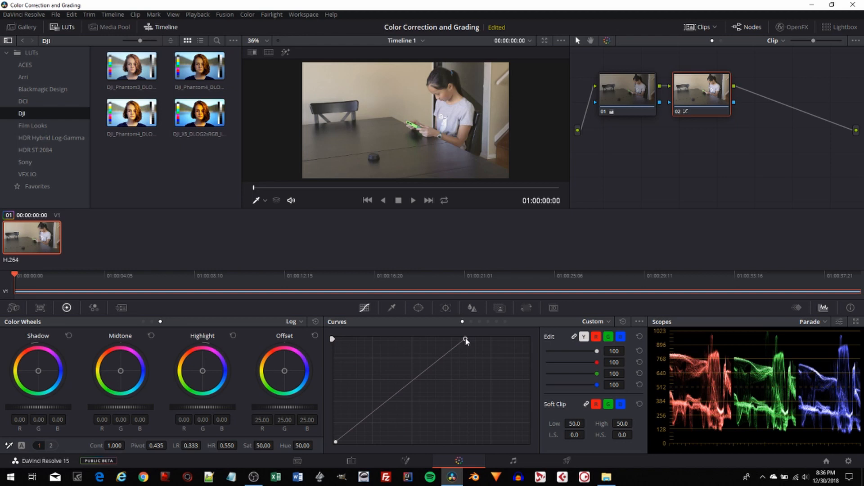
{"action": "left_click_drag", "start_coordinate": [466, 339], "coordinate": [467, 339]}
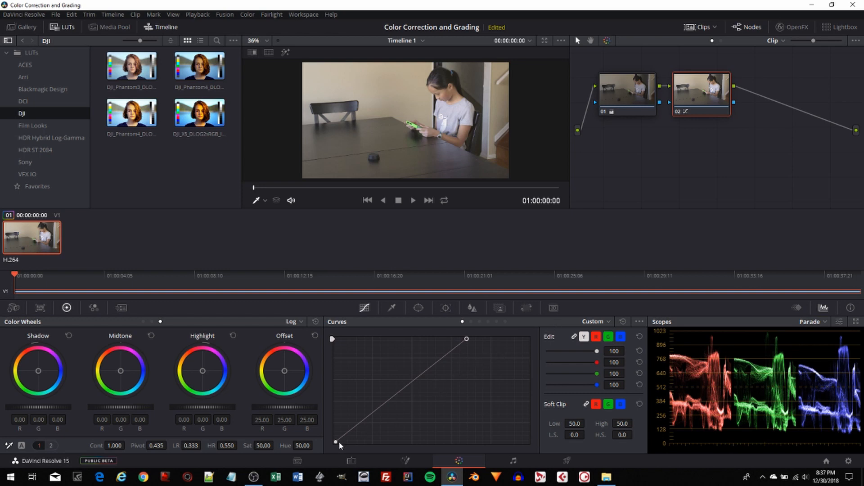
Move the black point of node 02's curve inward by about 5% of the graph's width, and compare the node disabled and enabled.
{"action": "left_click_drag", "start_coordinate": [336, 442], "coordinate": [346, 444]}
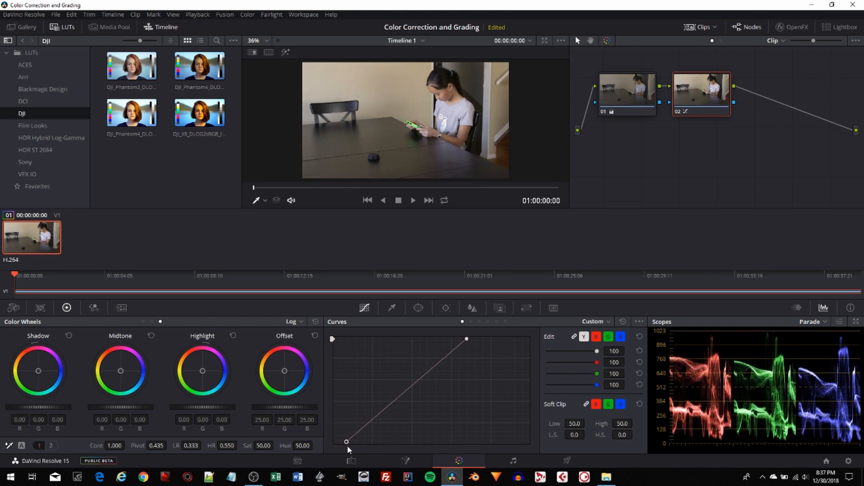
{"action": "left_click_drag", "start_coordinate": [348, 443], "coordinate": [414, 442]}
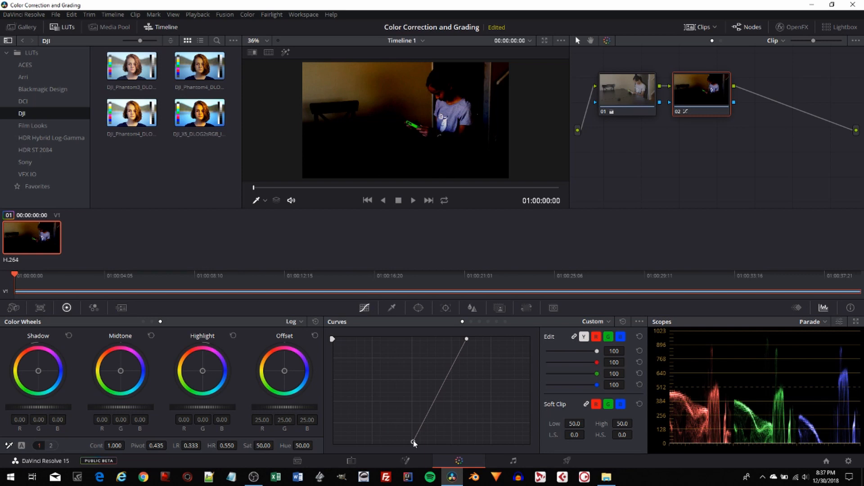
{"action": "left_click_drag", "start_coordinate": [413, 442], "coordinate": [345, 461]}
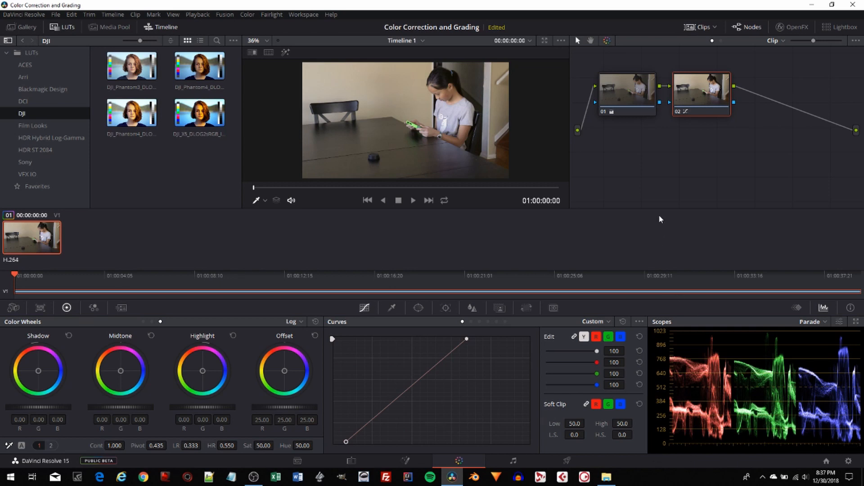
{"action": "left_click", "coordinate": [677, 112]}
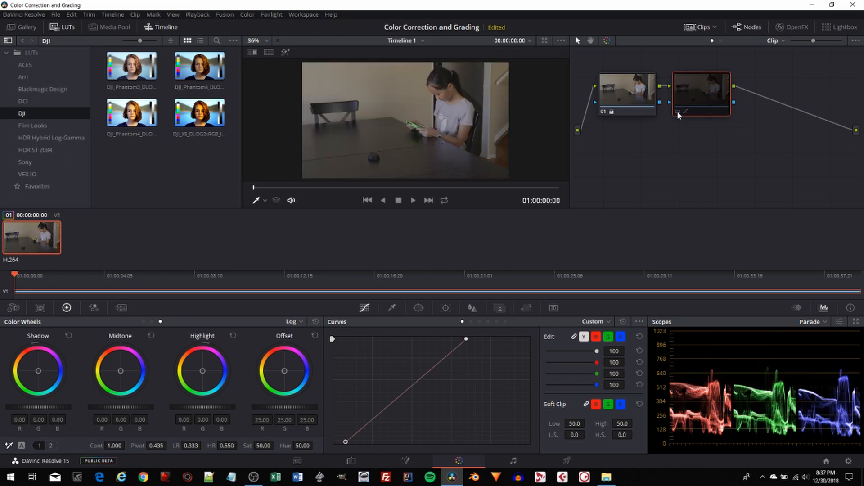
{"action": "left_click", "coordinate": [677, 111]}
{"action": "left_click", "coordinate": [678, 112]}
{"action": "left_click", "coordinate": [677, 112]}
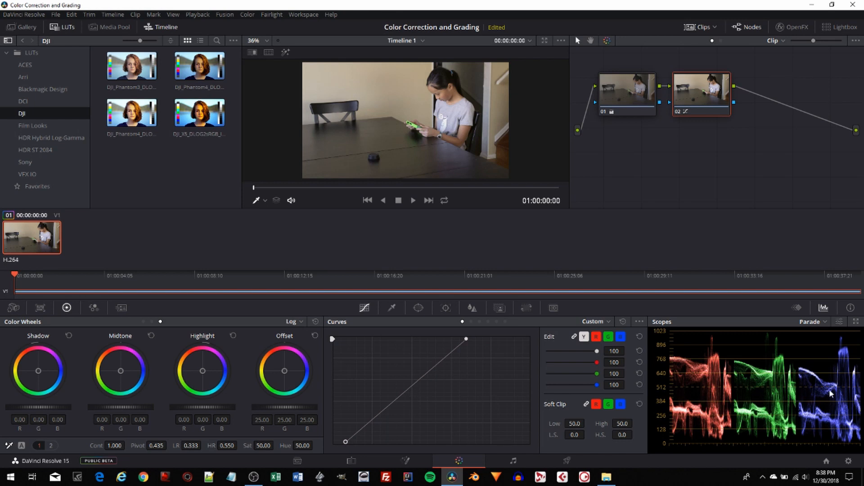
Add a midtone point to node 02's linked curve and raise it slightly to brighten the midtones.
{"action": "left_click", "coordinate": [411, 388]}
{"action": "left_click_drag", "start_coordinate": [411, 387], "coordinate": [410, 380]}
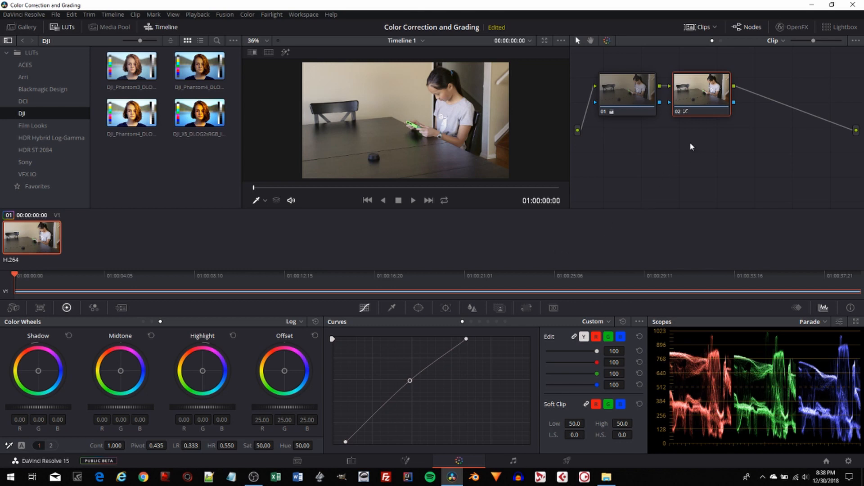
Add a serial node after node 02 and raise the middle of its red curve slightly.
{"action": "right_click", "coordinate": [717, 113]}
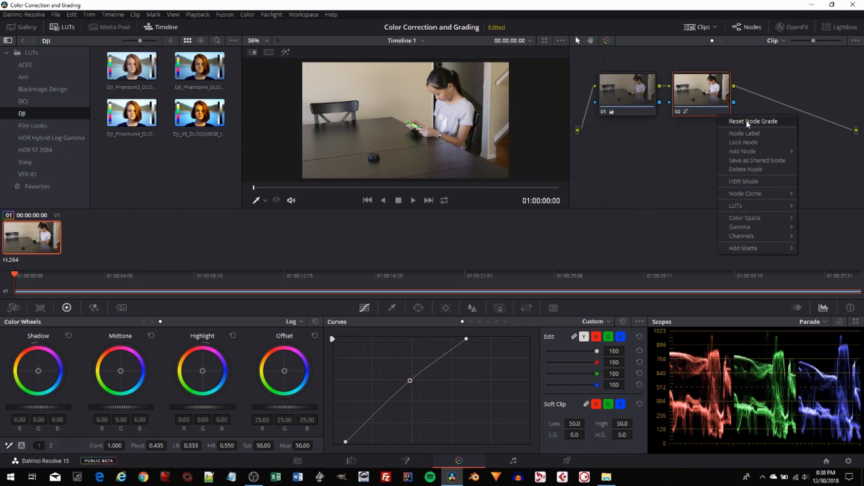
{"action": "mouse_move", "coordinate": [749, 151]}
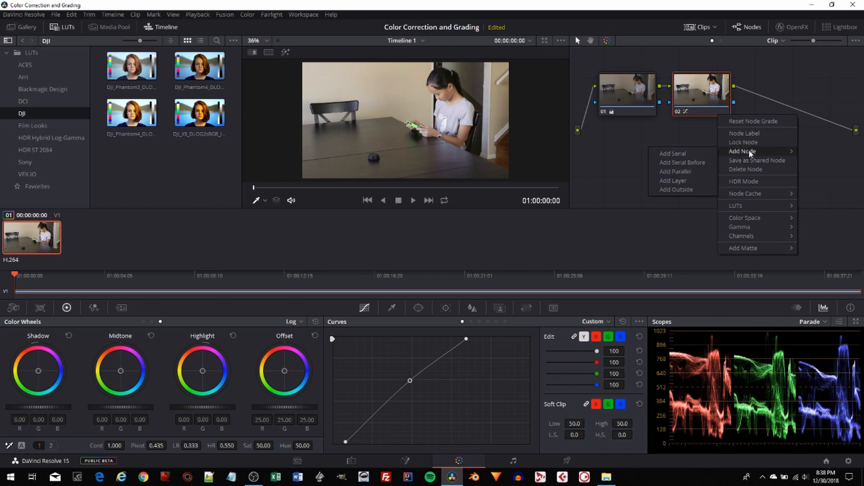
{"action": "left_click", "coordinate": [675, 154]}
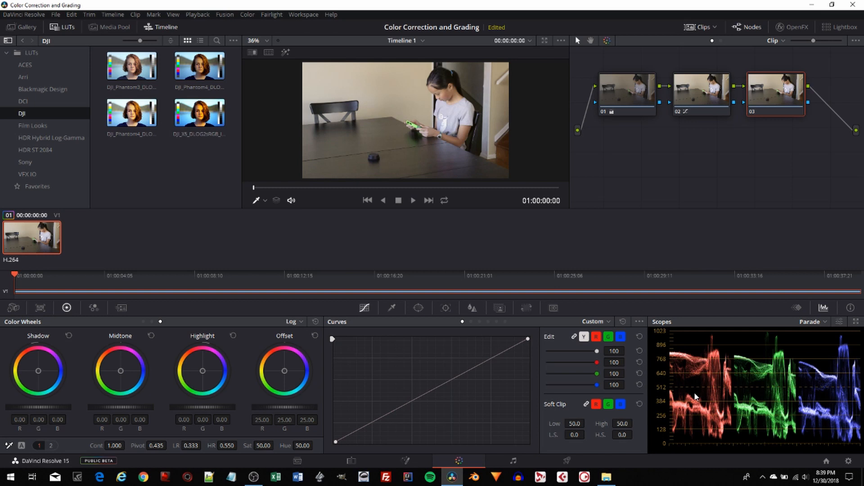
{"action": "left_click", "coordinate": [596, 337]}
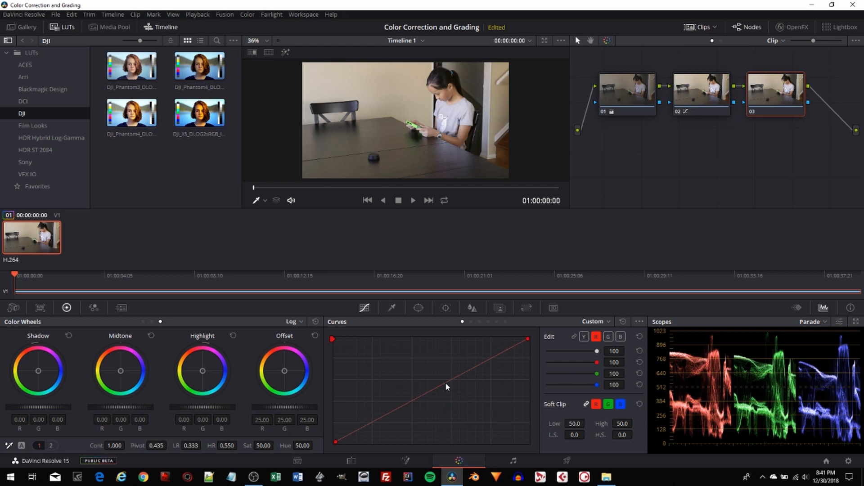
{"action": "left_click_drag", "start_coordinate": [446, 383], "coordinate": [447, 382]}
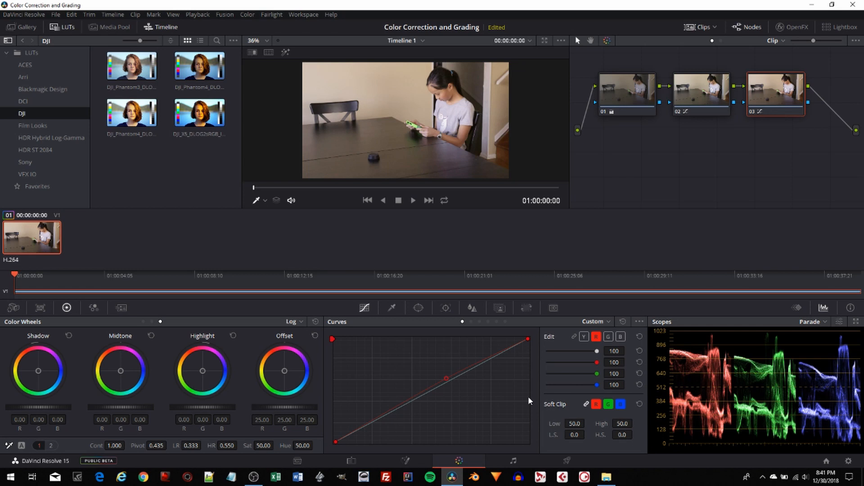
Go to the frame at 01:00:30:22 and move the white point of node 03's green curve slightly inward.
{"action": "left_click", "coordinate": [492, 188]}
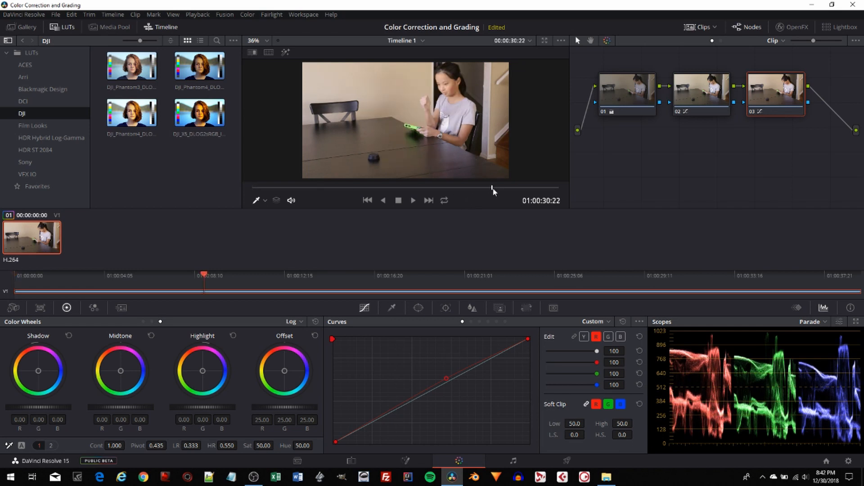
{"action": "left_click", "coordinate": [607, 336]}
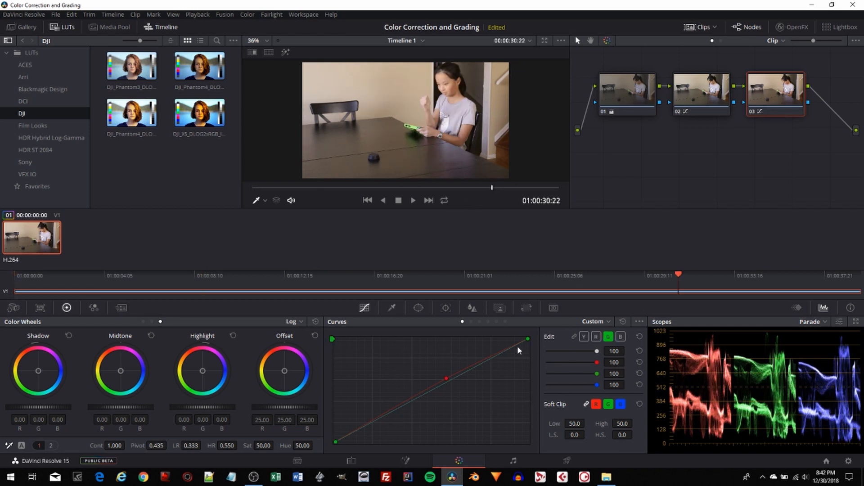
{"action": "left_click_drag", "start_coordinate": [528, 338], "coordinate": [522, 343]}
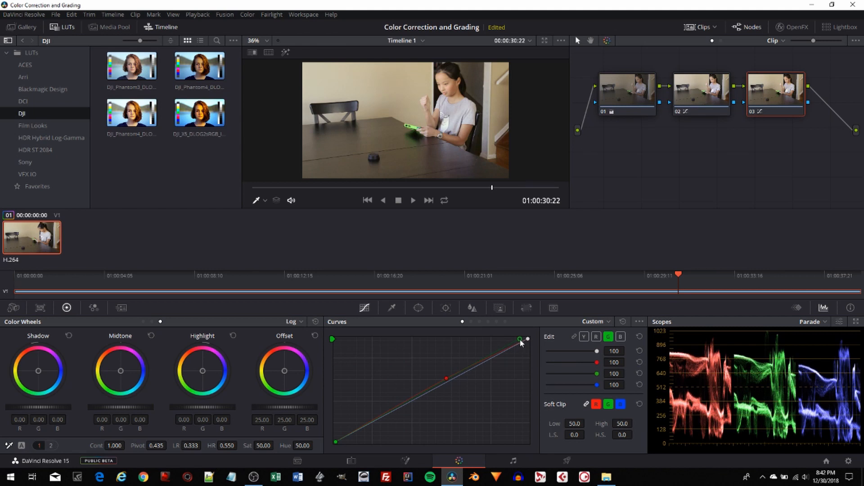
Lower the white point of node 03's blue curve very slightly, and compare the node disabled and enabled.
{"action": "left_click", "coordinate": [621, 337]}
{"action": "left_click_drag", "start_coordinate": [527, 339], "coordinate": [531, 342]}
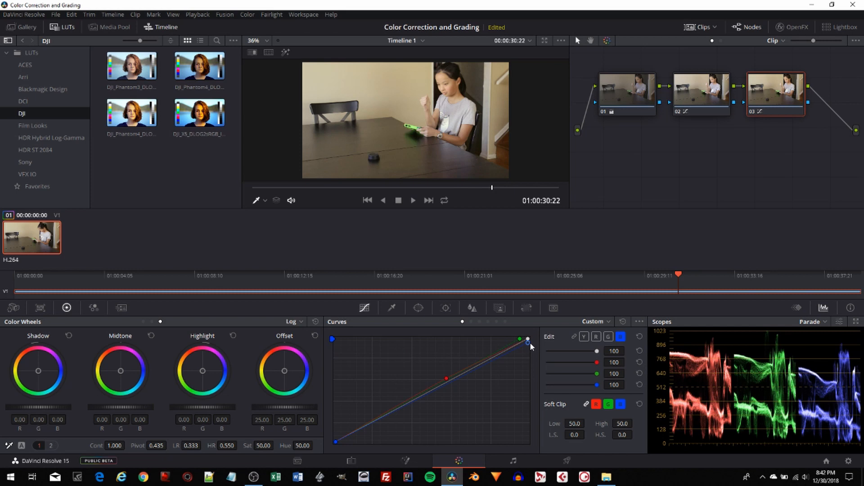
{"action": "left_click_drag", "start_coordinate": [531, 342], "coordinate": [529, 339]}
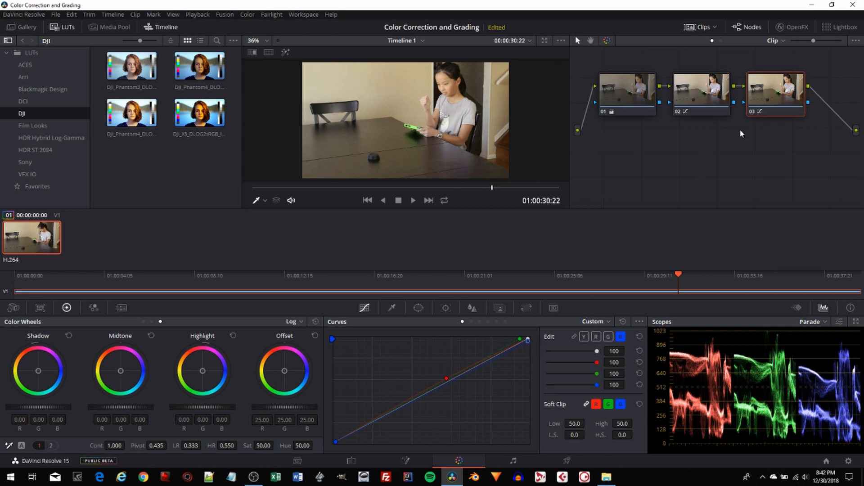
{"action": "left_click", "coordinate": [750, 111]}
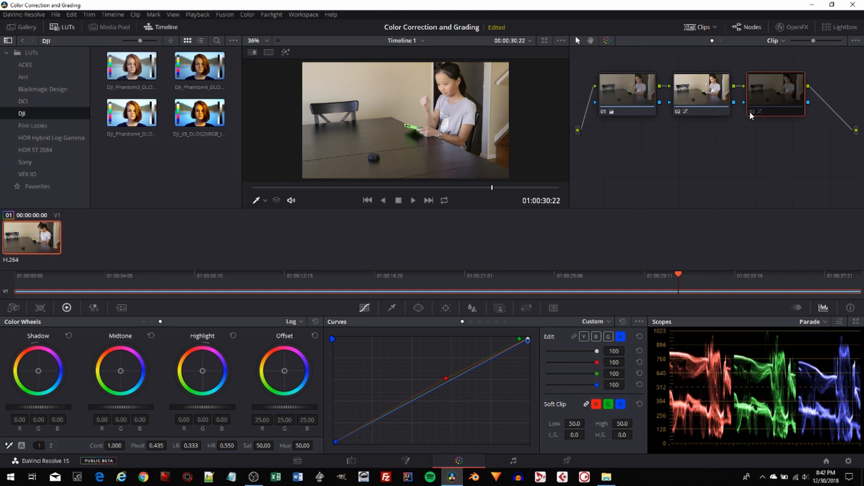
{"action": "left_click", "coordinate": [749, 112]}
{"action": "left_click", "coordinate": [750, 112]}
{"action": "left_click", "coordinate": [750, 111]}
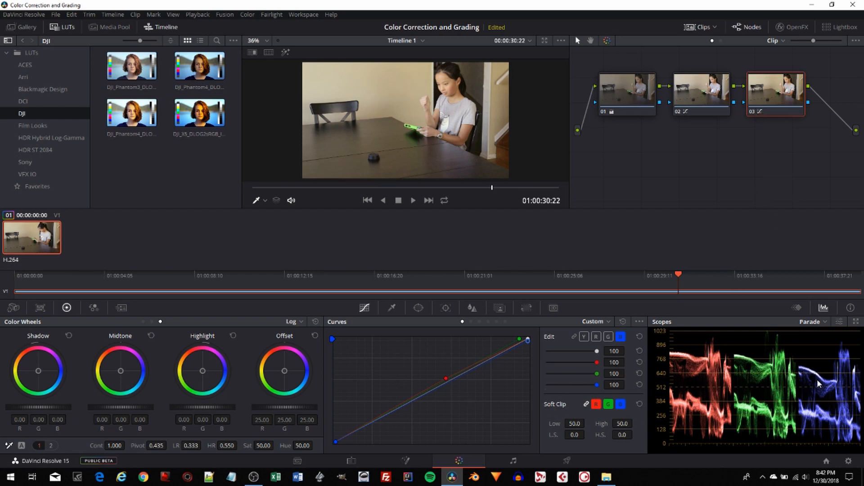
Anchor the blue curve's midtones, raise a point in its upper range slightly, lower its white point a little, and compare the grade off and on.
{"action": "left_click", "coordinate": [430, 393]}
{"action": "left_click", "coordinate": [474, 369]}
{"action": "left_click_drag", "start_coordinate": [474, 368], "coordinate": [473, 363]}
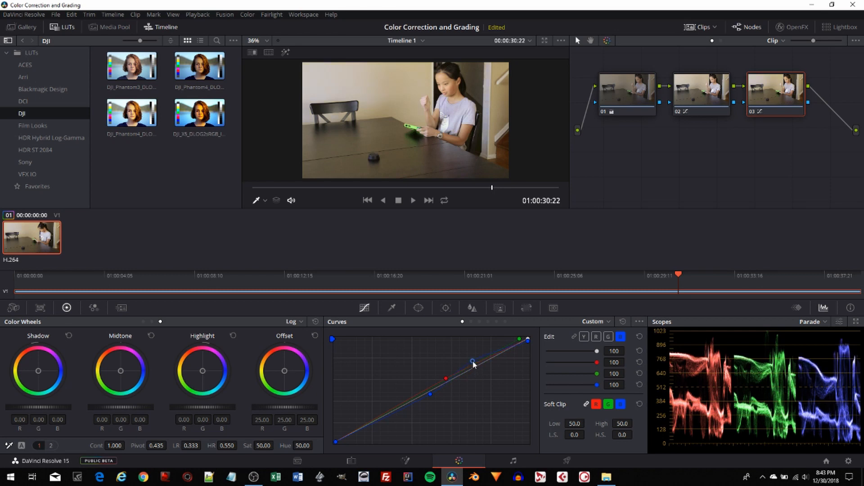
{"action": "left_click", "coordinate": [528, 342]}
{"action": "left_click_drag", "start_coordinate": [529, 346], "coordinate": [529, 344]}
{"action": "key", "text": "ctrl+d"}
{"action": "key", "text": "ctrl+d"}
Lower the white point of node 03's luma (Y) curve slightly.
{"action": "left_click", "coordinate": [583, 336]}
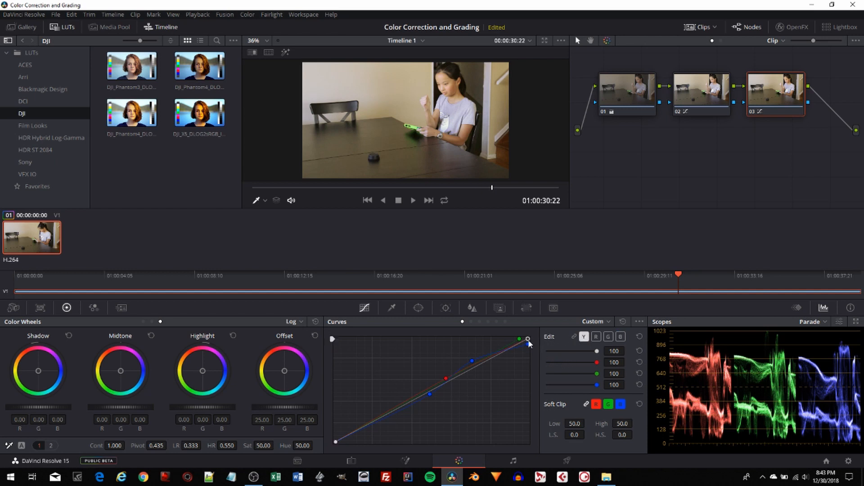
{"action": "mouse_move", "coordinate": [531, 339]}
{"action": "left_mouse_down"}
{"action": "mouse_move", "coordinate": [536, 354]}
{"action": "mouse_move", "coordinate": [544, 345]}
{"action": "left_mouse_up"}
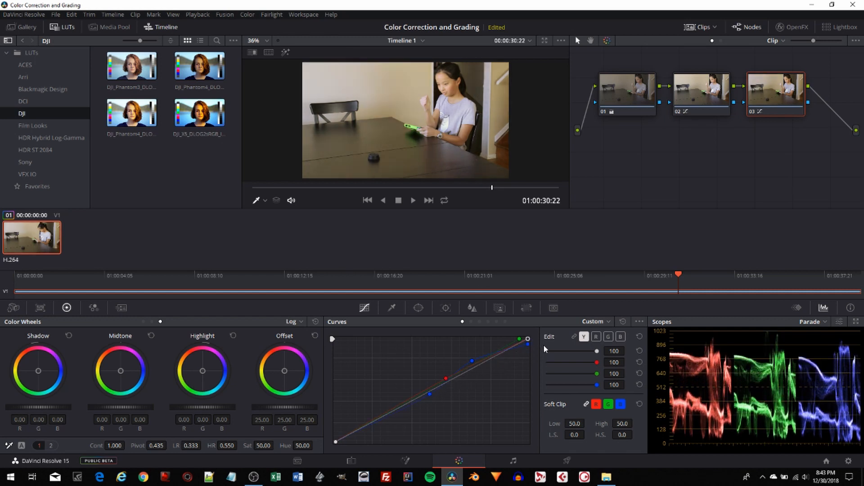
{"action": "left_click_drag", "start_coordinate": [528, 341], "coordinate": [531, 343]}
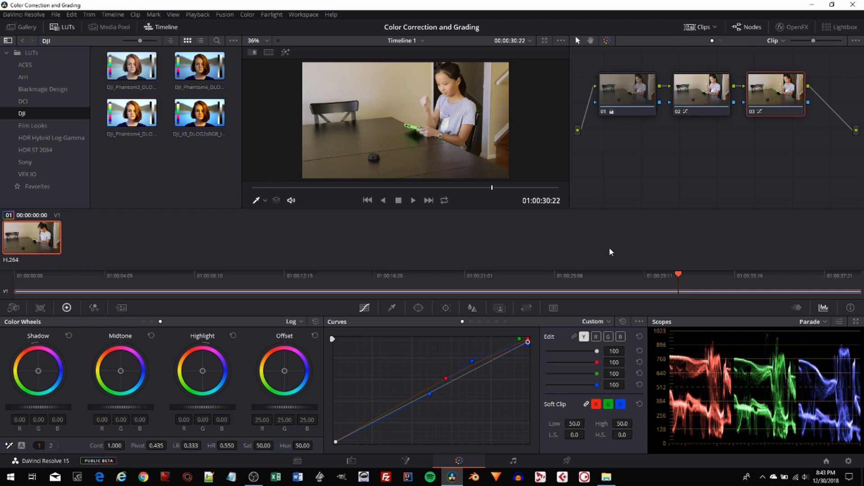
Disable nodes 03, 02 and 01 one by one and re-enable them all to compare the original image with the grade.
{"action": "left_click", "coordinate": [754, 111]}
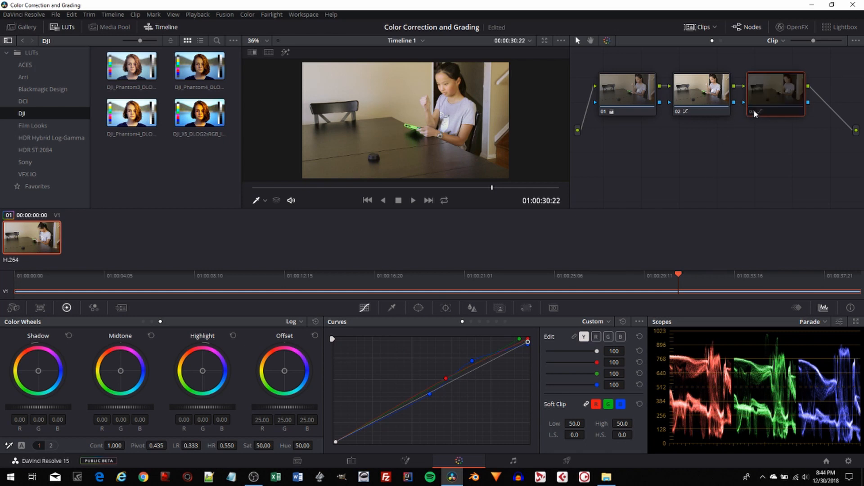
{"action": "left_click", "coordinate": [680, 113]}
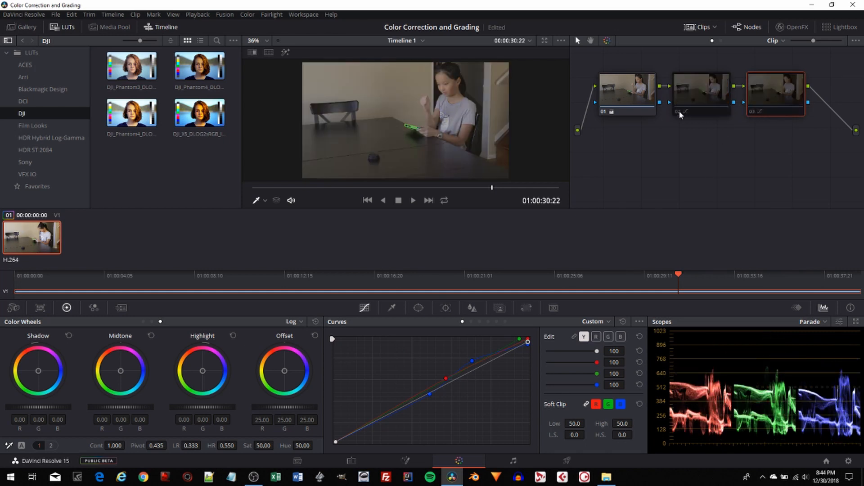
{"action": "left_click", "coordinate": [606, 112]}
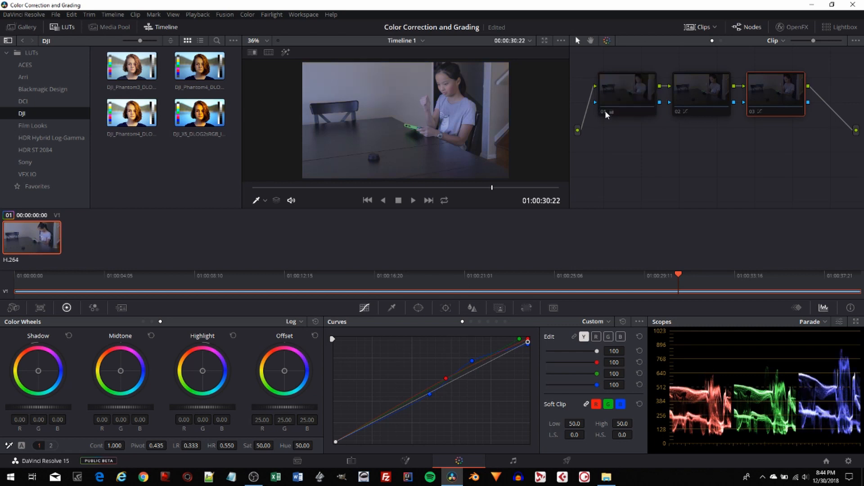
{"action": "left_click", "coordinate": [678, 112]}
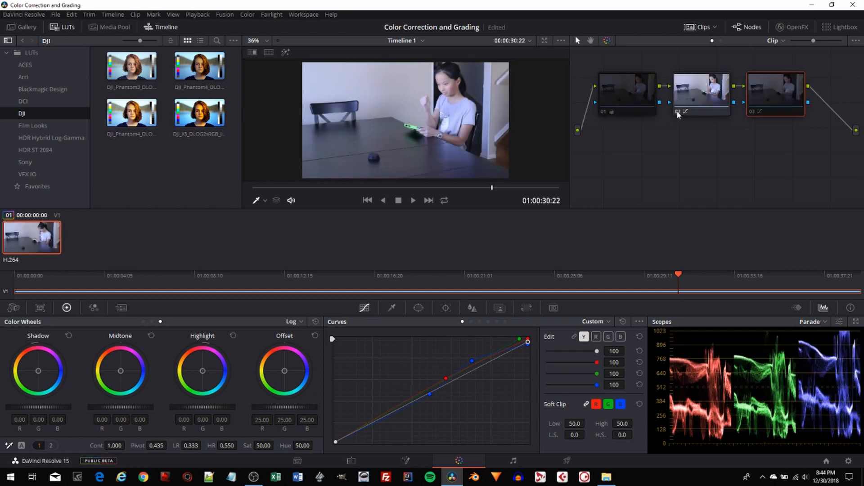
{"action": "left_click", "coordinate": [752, 113]}
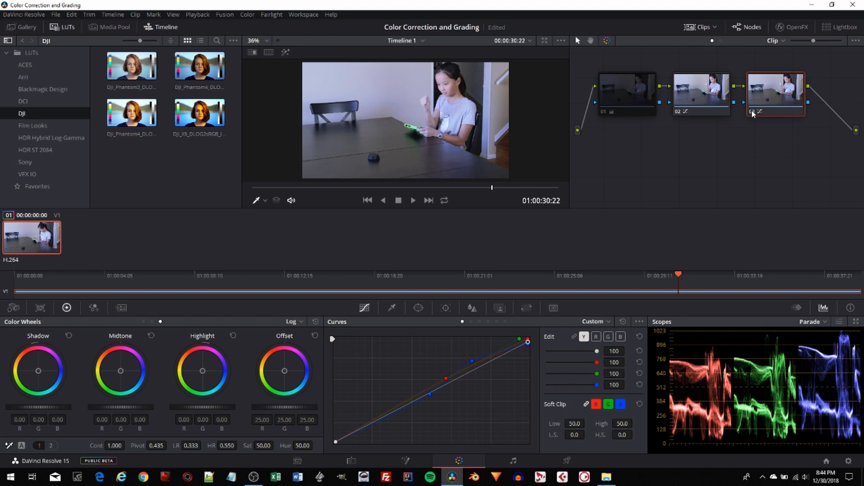
{"action": "left_click", "coordinate": [604, 112]}
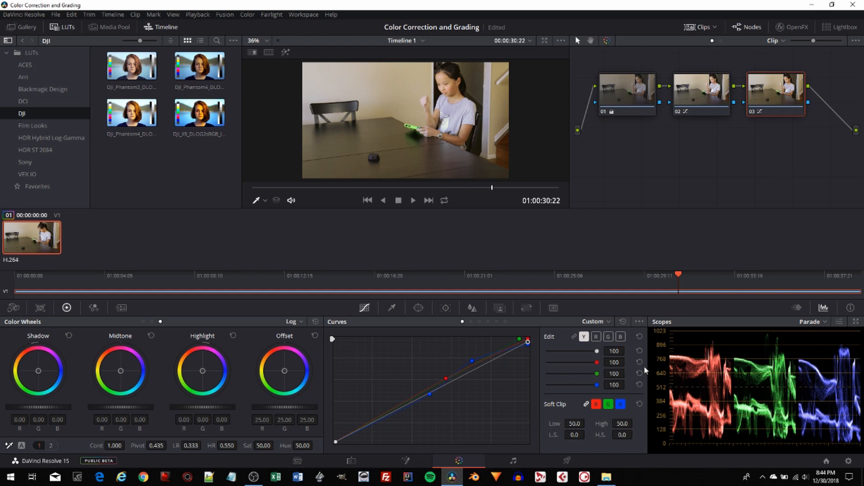
Add a point in the shadows of node 03's blue curve and raise it slightly.
{"action": "left_click", "coordinate": [620, 337]}
{"action": "mouse_move", "coordinate": [336, 440]}
{"action": "left_mouse_down"}
{"action": "mouse_move", "coordinate": [333, 425]}
{"action": "mouse_move", "coordinate": [336, 442]}
{"action": "left_mouse_up"}
{"action": "left_click_drag", "start_coordinate": [388, 417], "coordinate": [389, 412]}
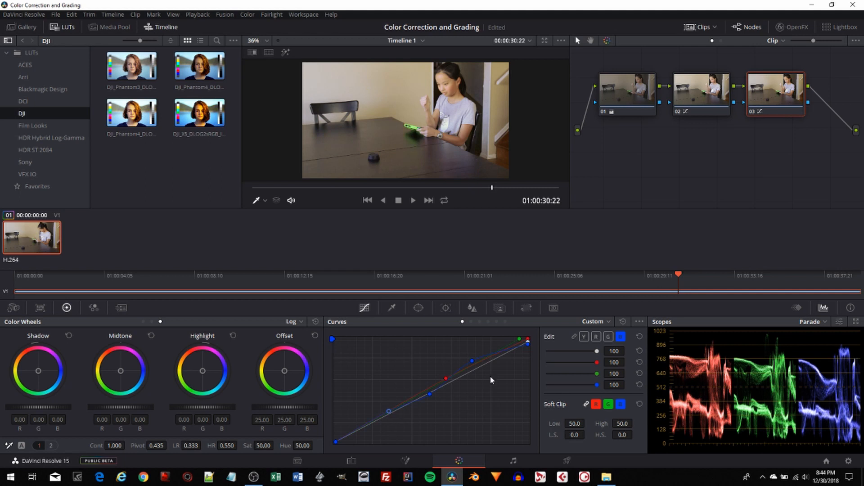
Anchor the midtones of node 03's green curve and add a shadow point raised very slightly above the line.
{"action": "left_click", "coordinate": [608, 337]}
{"action": "left_click", "coordinate": [438, 384]}
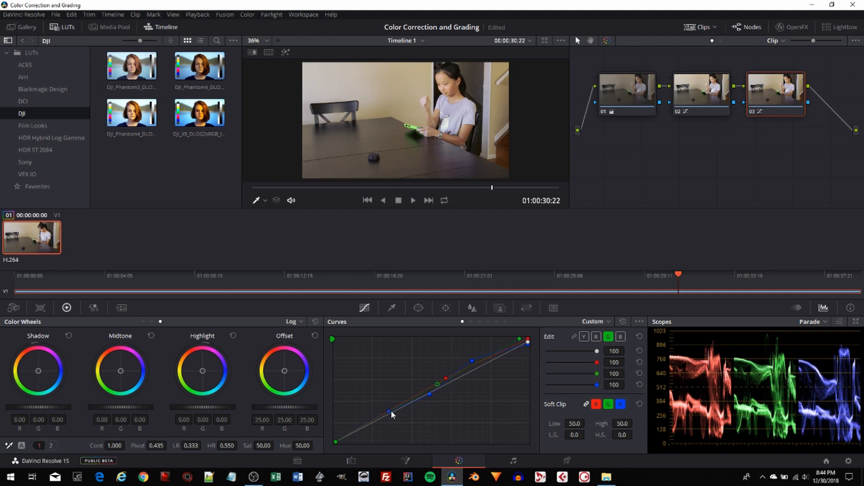
{"action": "left_click", "coordinate": [394, 409]}
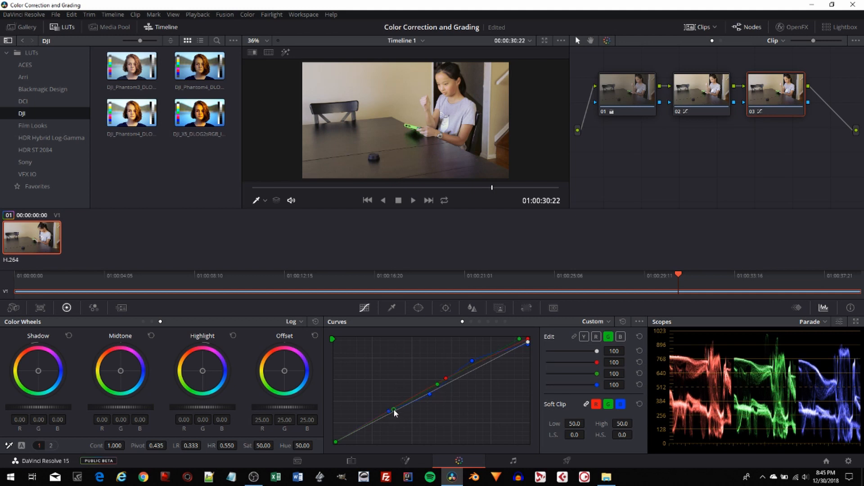
{"action": "left_click_drag", "start_coordinate": [394, 409], "coordinate": [390, 408]}
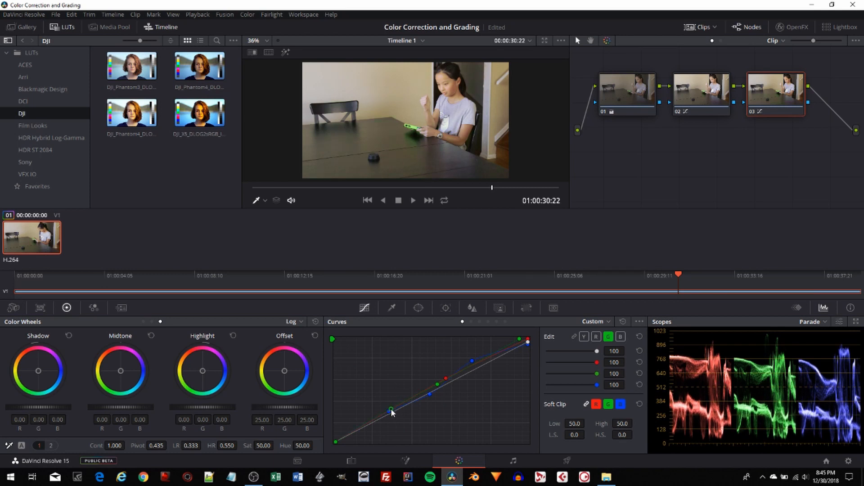
{"action": "left_click_drag", "start_coordinate": [391, 410], "coordinate": [391, 412]}
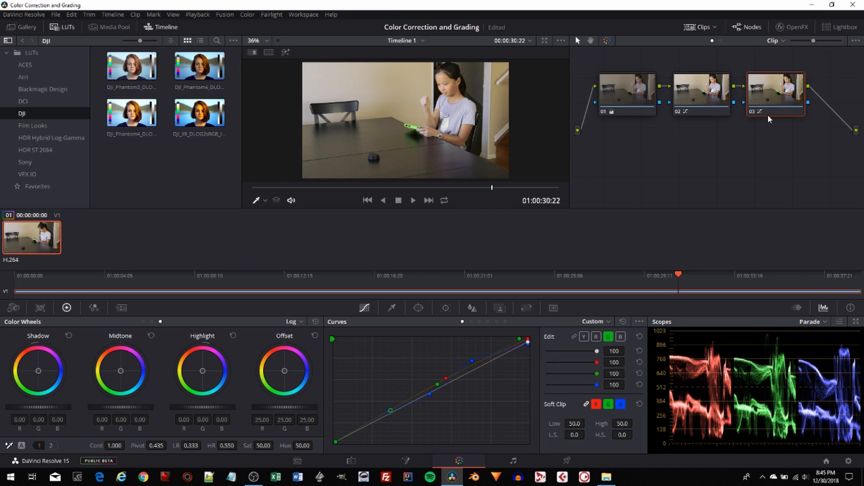
Compare node 03 disabled and enabled, and save the project.
{"action": "left_click", "coordinate": [755, 114]}
{"action": "left_click", "coordinate": [754, 112]}
{"action": "left_click", "coordinate": [55, 15]}
{"action": "left_click", "coordinate": [83, 63]}
Switch the scope display to Waveform, and after viewing it change it to Vectorscope.
{"action": "left_click", "coordinate": [825, 322]}
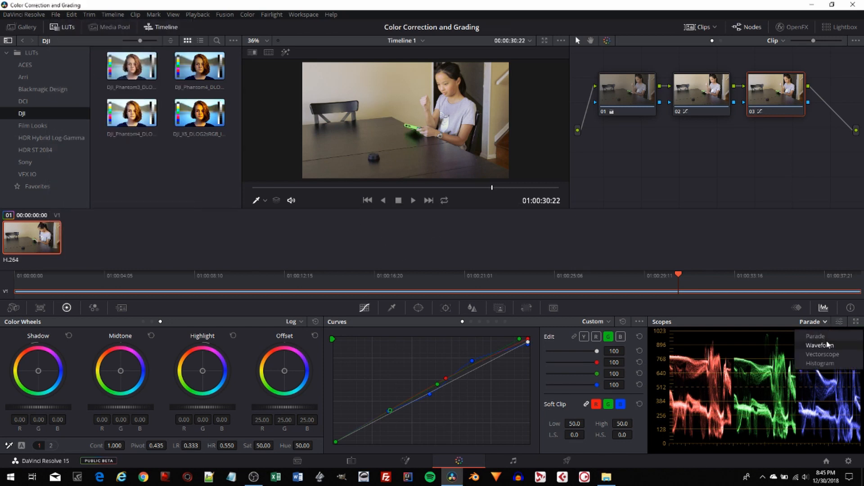
{"action": "left_click", "coordinate": [826, 345]}
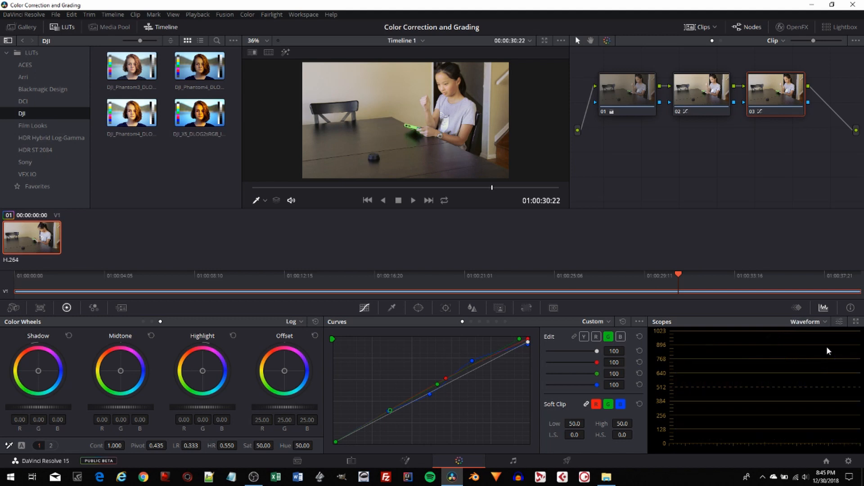
{"action": "left_click", "coordinate": [825, 318]}
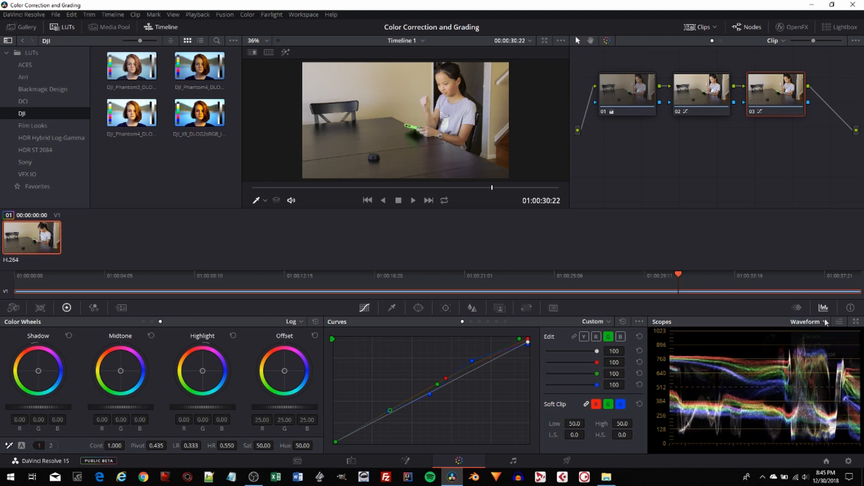
{"action": "left_click", "coordinate": [823, 351]}
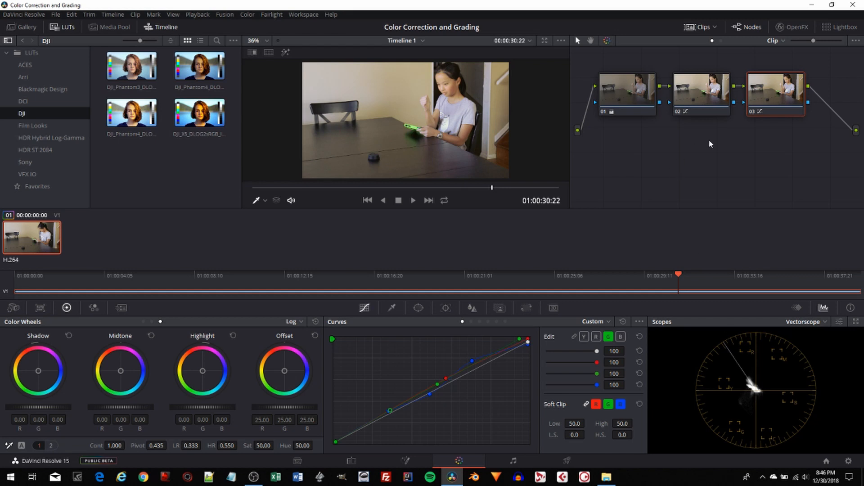
Disable all three nodes and re-enable them in order, toggling node 01 repeatedly, to examine how each shifts the vectorscope trace.
{"action": "left_click", "coordinate": [755, 109]}
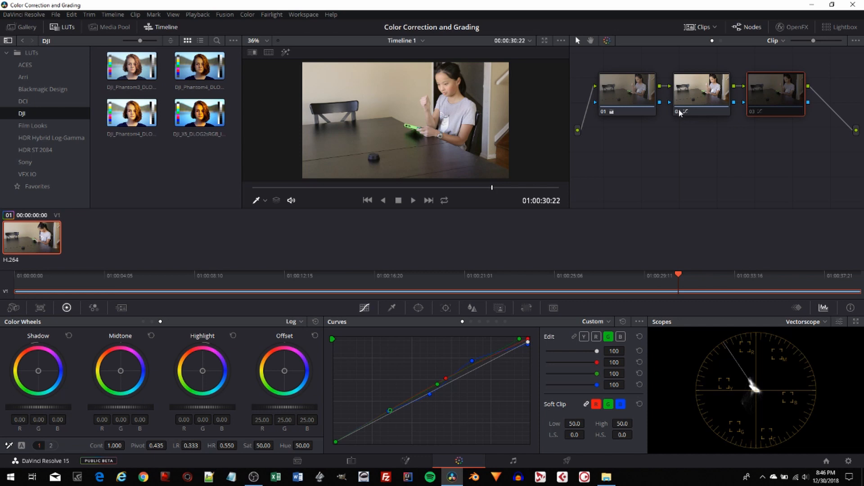
{"action": "left_click", "coordinate": [679, 110]}
{"action": "left_click", "coordinate": [603, 111]}
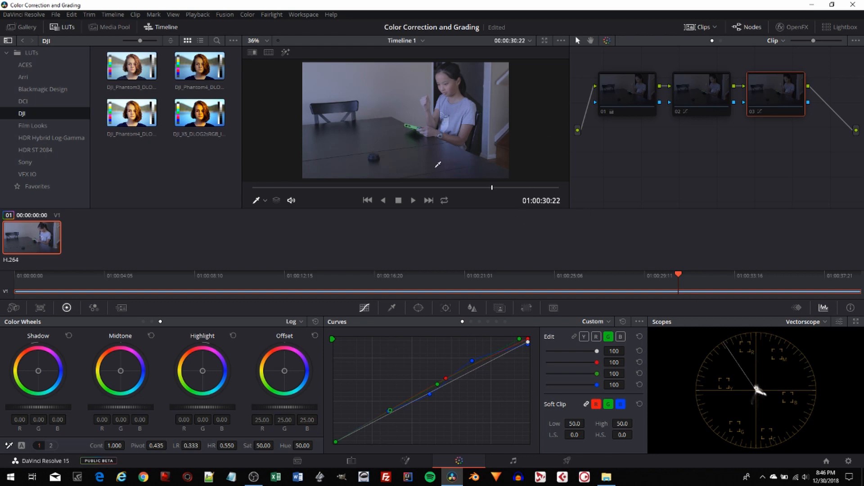
{"action": "left_click", "coordinate": [604, 112]}
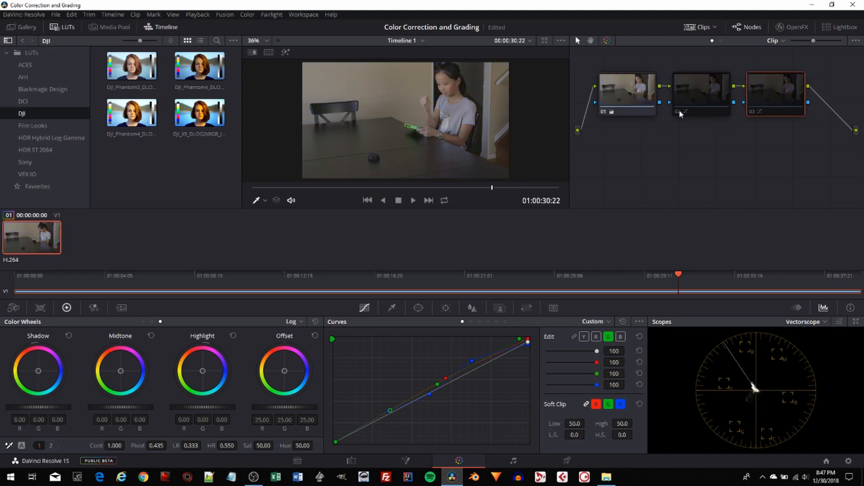
{"action": "left_click", "coordinate": [602, 113]}
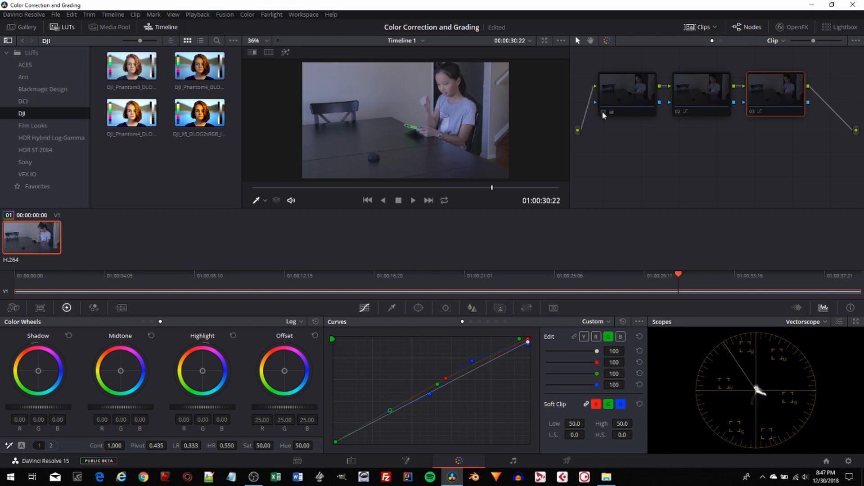
{"action": "left_click", "coordinate": [602, 111]}
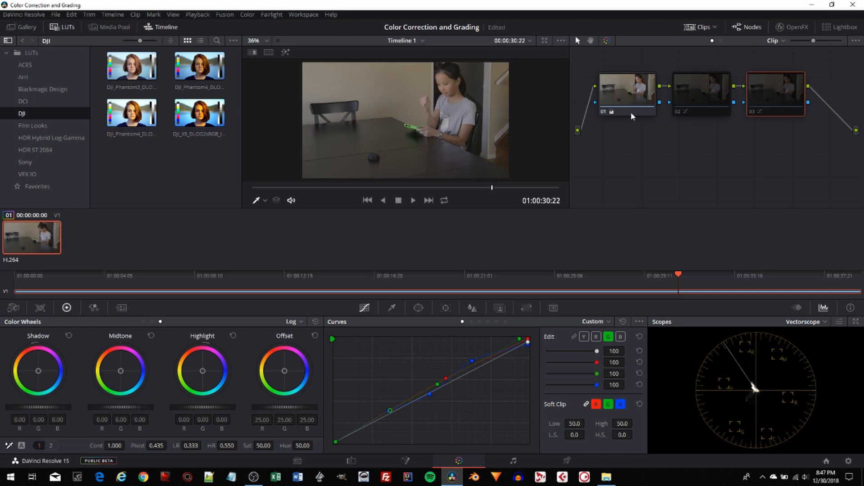
{"action": "left_click", "coordinate": [679, 112]}
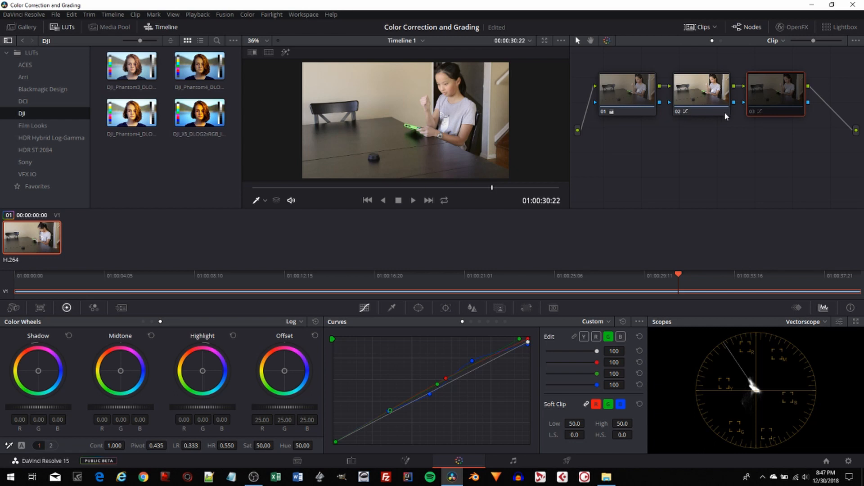
{"action": "left_click", "coordinate": [752, 112]}
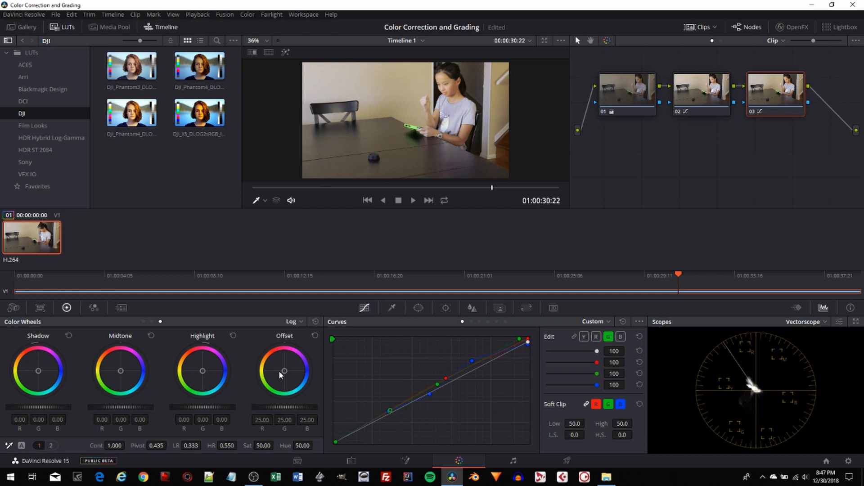
Reset a trial Offset wheel shift on node 03, add a serial node after it, and place the new node beneath node 01.
{"action": "left_click_drag", "start_coordinate": [285, 373], "coordinate": [290, 377]}
{"action": "left_click", "coordinate": [314, 336]}
{"action": "right_click", "coordinate": [787, 106]}
{"action": "mouse_move", "coordinate": [806, 144]}
{"action": "left_click", "coordinate": [763, 144]}
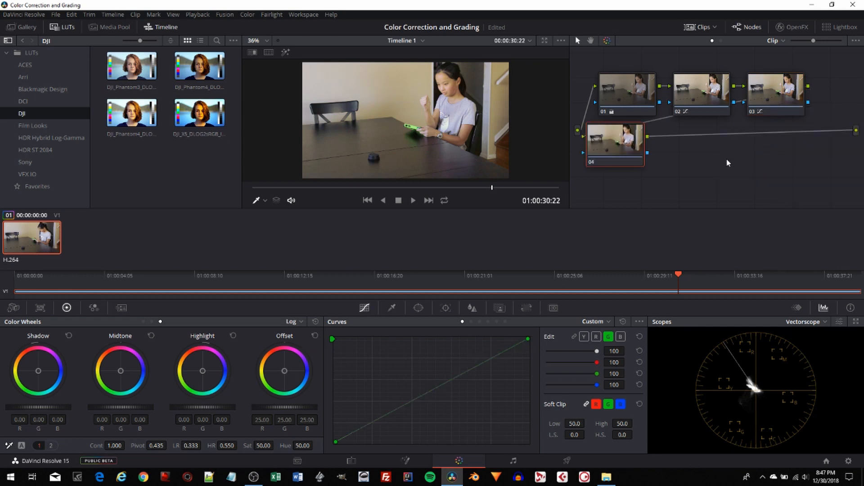
{"action": "left_click_drag", "start_coordinate": [619, 156], "coordinate": [642, 156]}
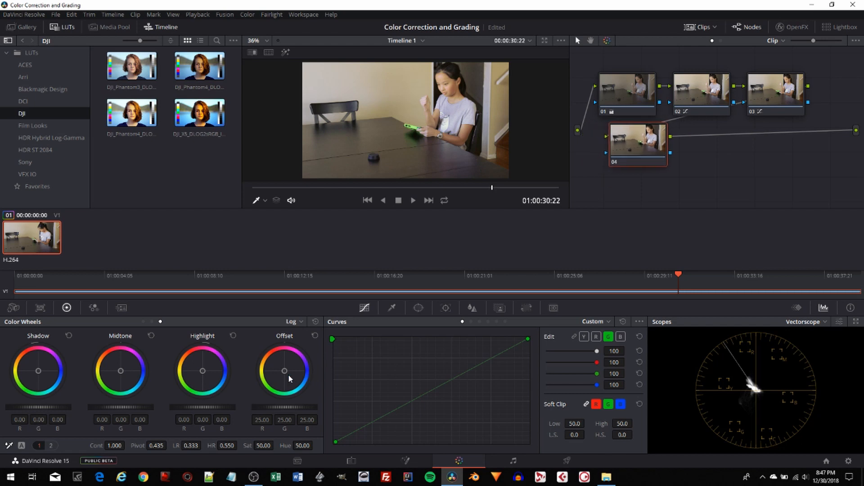
Shift node 04's Offset wheel slightly toward blue, to R 22.27, G 25.15, B 31.22, and compare the node disabled and enabled.
{"action": "left_click_drag", "start_coordinate": [285, 370], "coordinate": [287, 372]}
{"action": "left_click", "coordinate": [615, 161]}
{"action": "left_click", "coordinate": [615, 160]}
{"action": "left_click", "coordinate": [615, 160]}
{"action": "left_click", "coordinate": [616, 160]}
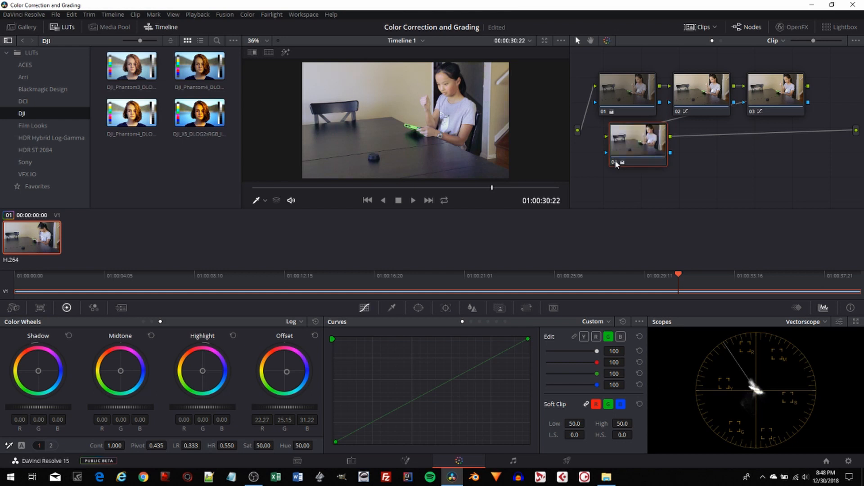